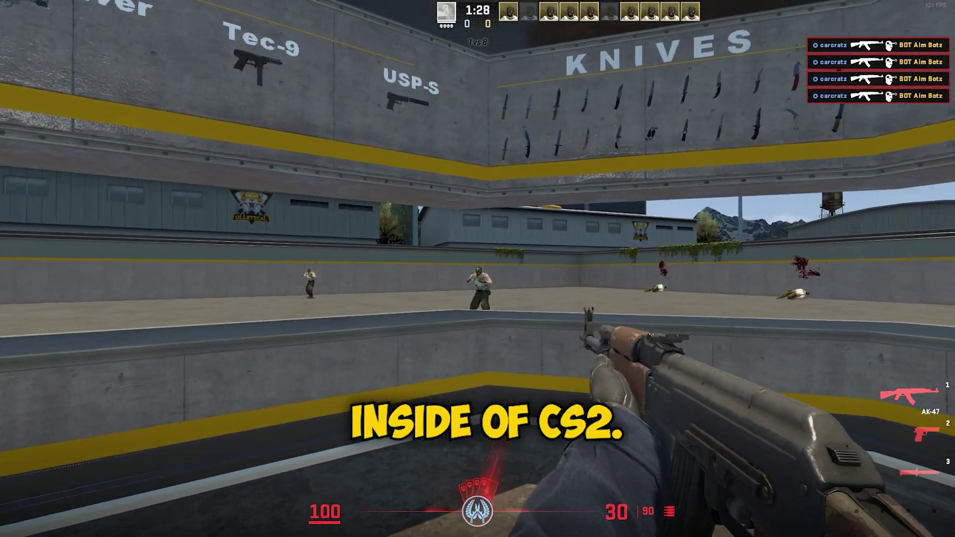
left_click(478, 268)
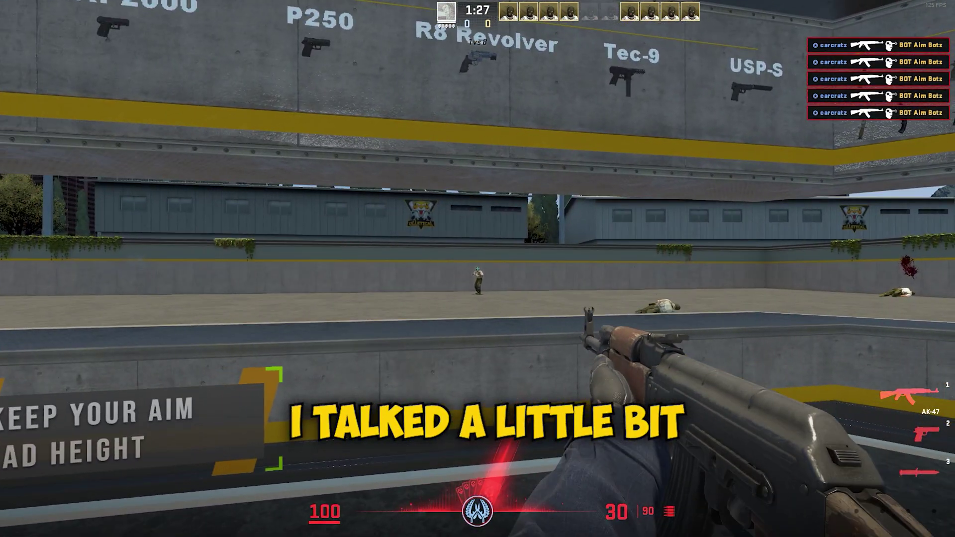
left_click(478, 268)
left_click(478, 268)
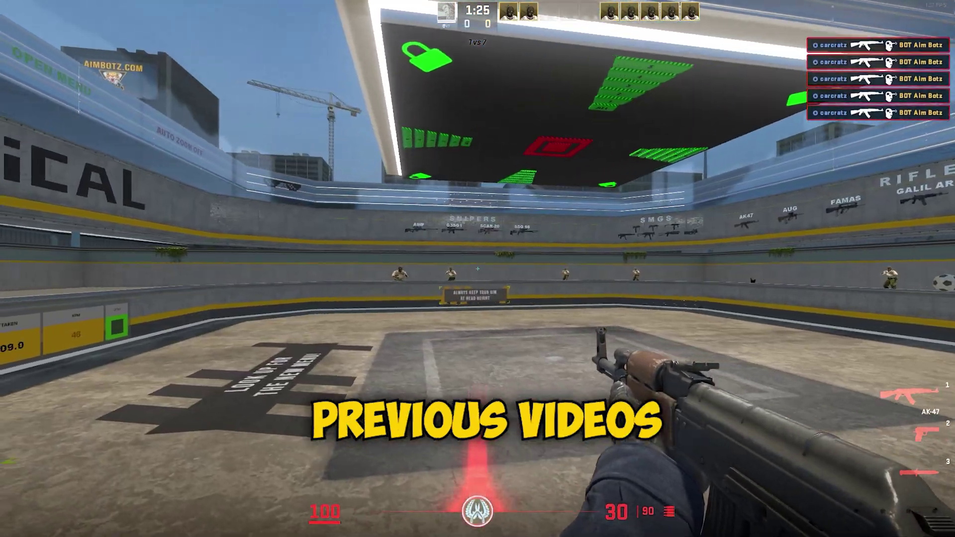
left_click(478, 269)
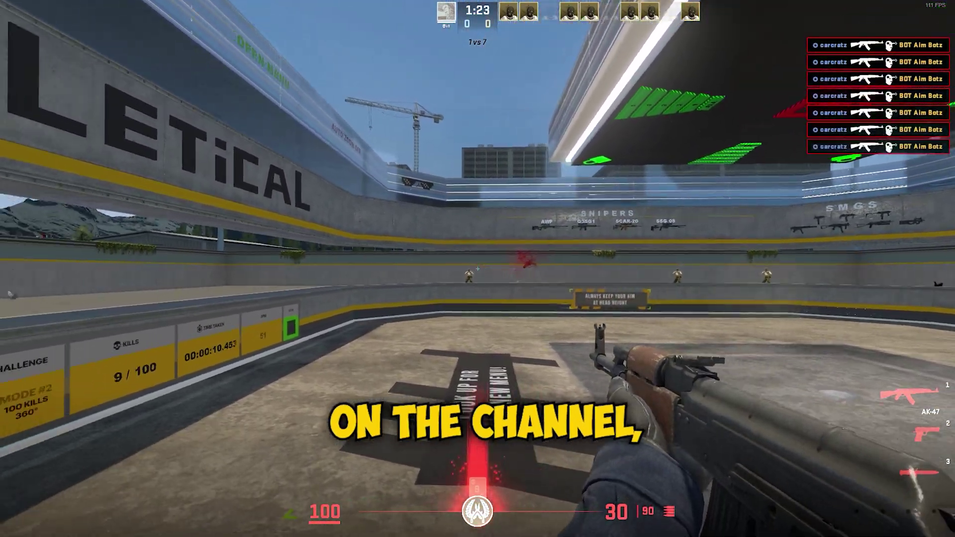
left_click(478, 268)
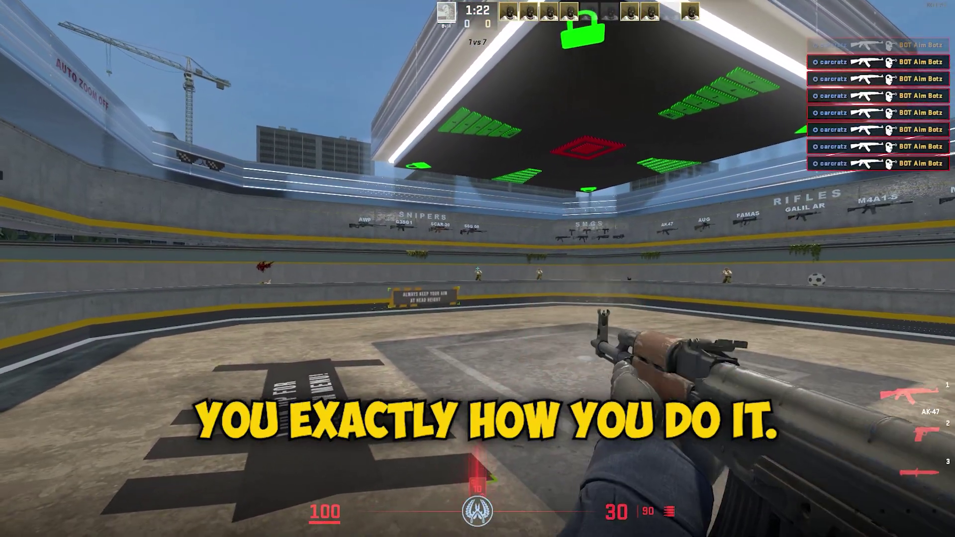
left_click(478, 269)
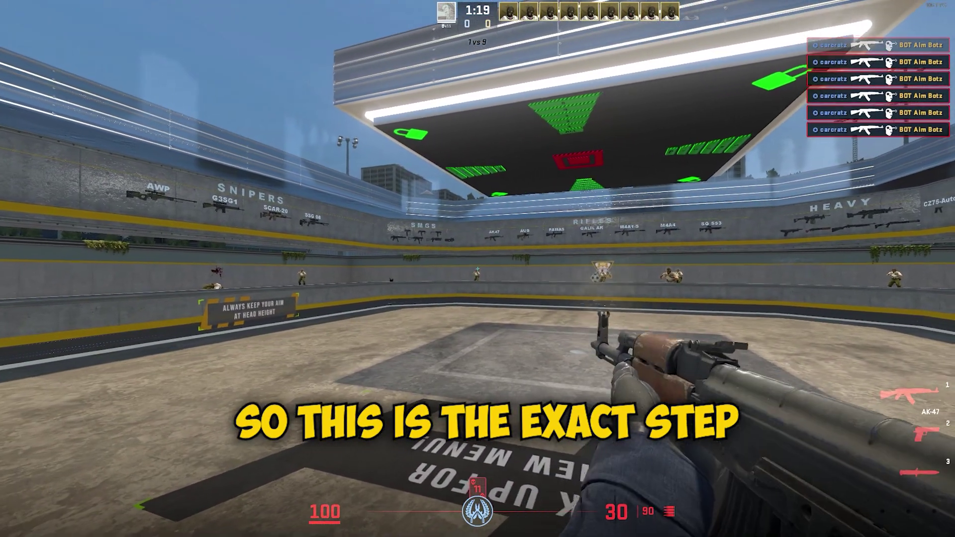
left_click(478, 268)
left_click(477, 268)
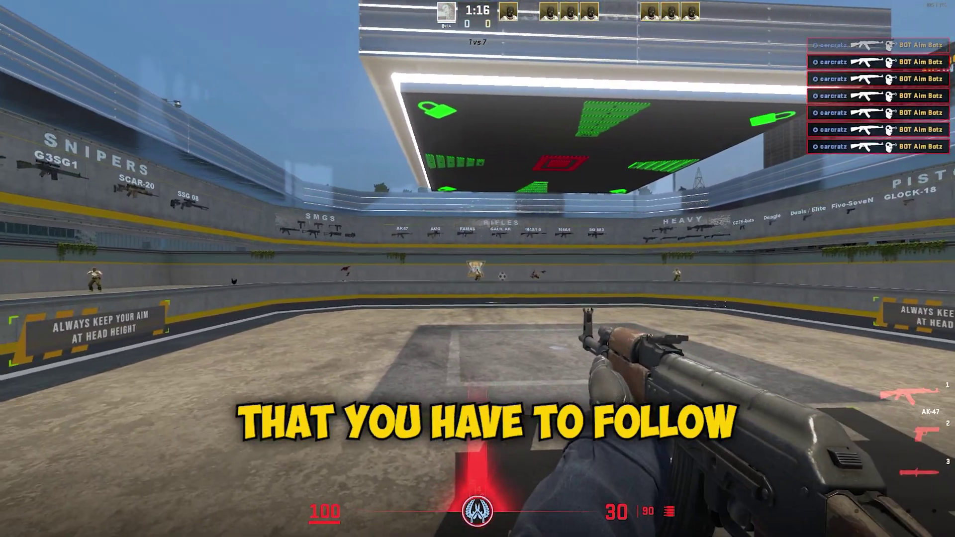
left_click(477, 268)
left_click(478, 268)
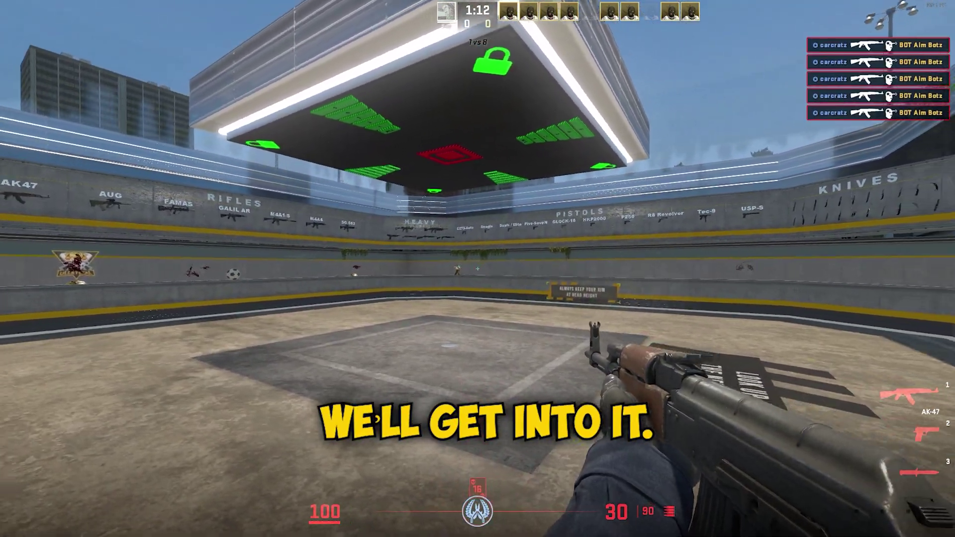
left_click(477, 269)
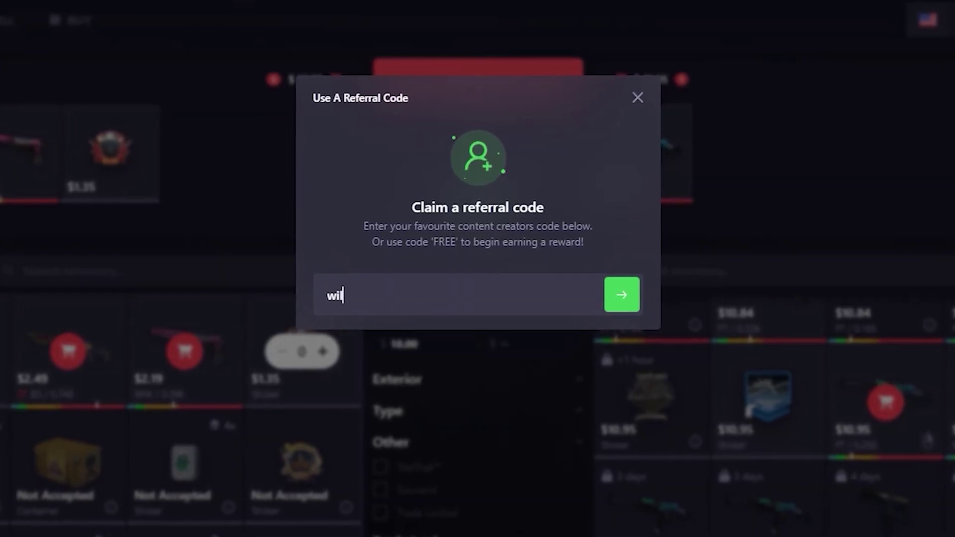
type("lco")
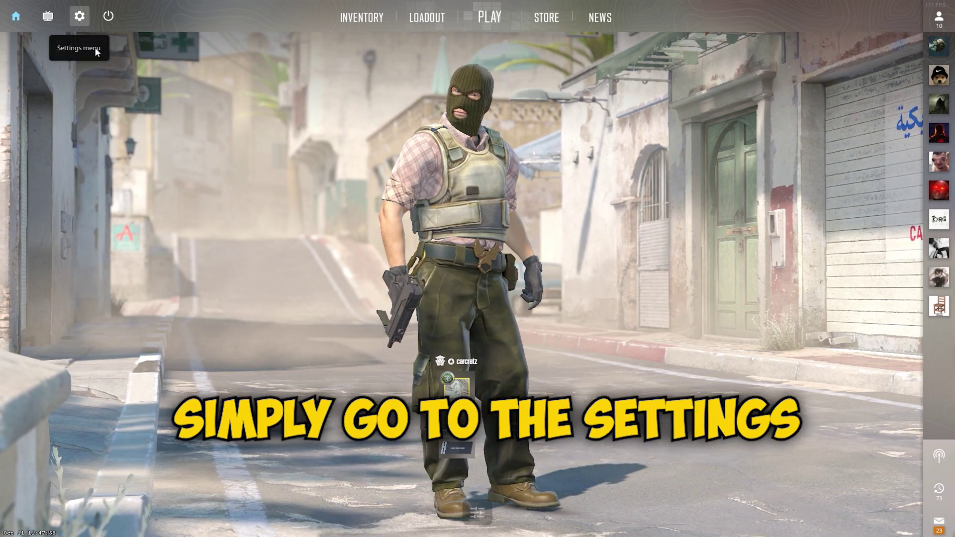
Open the Game settings to check the Install Counter-Strike Workshop Tools option, and quit the game
left_click(79, 16)
left_click(500, 45)
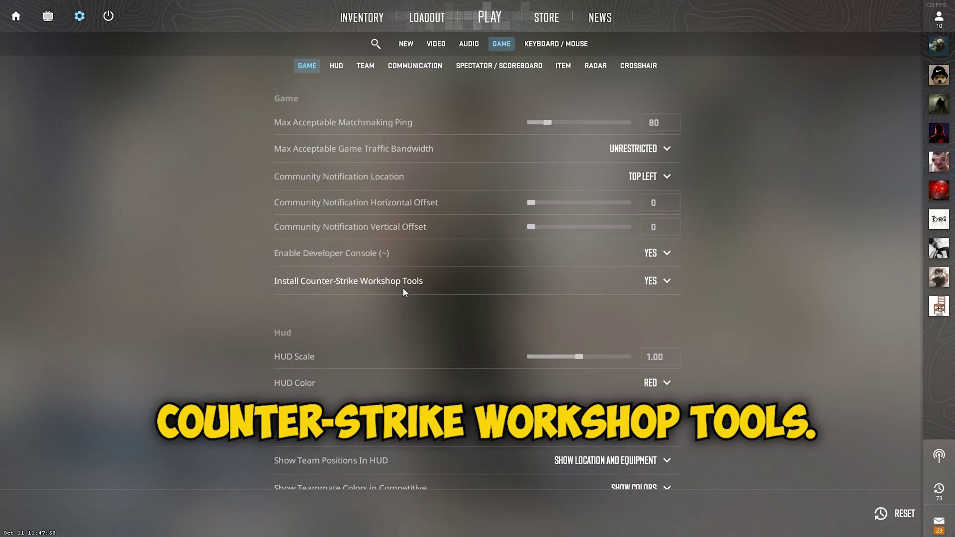
left_click(110, 17)
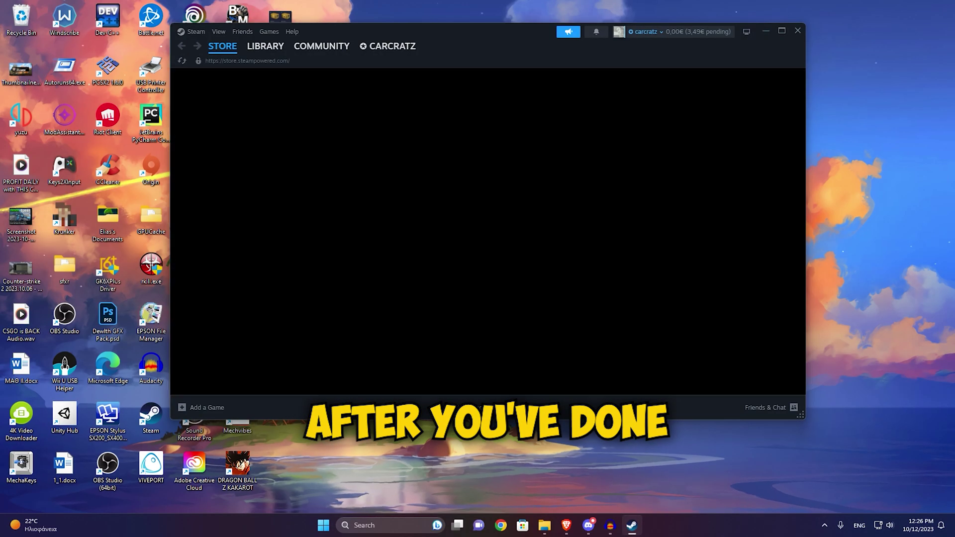
Check Steam's downloads, and start Counter-Strike 2 from the library with the Counter-Strike 2 Workshop Tools launch option
left_click(488, 407)
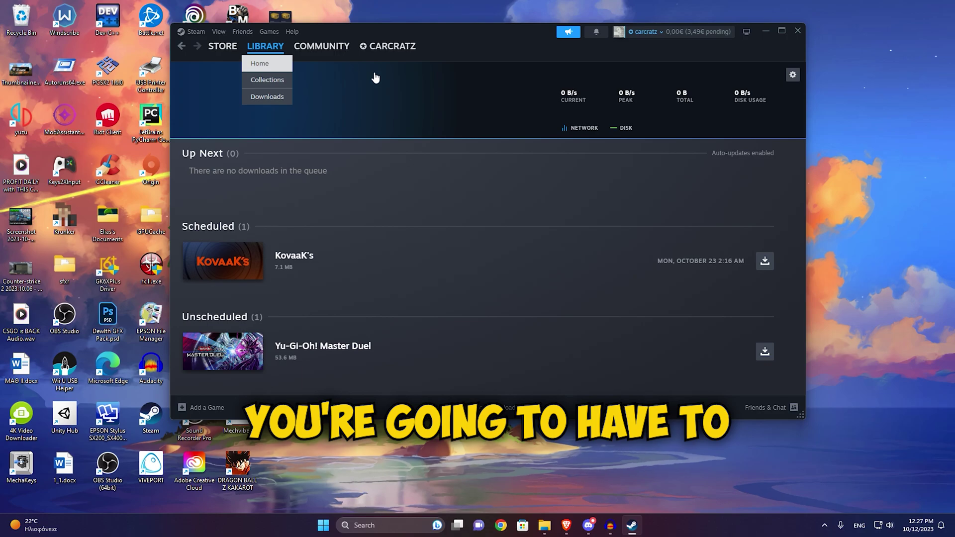
left_click(264, 49)
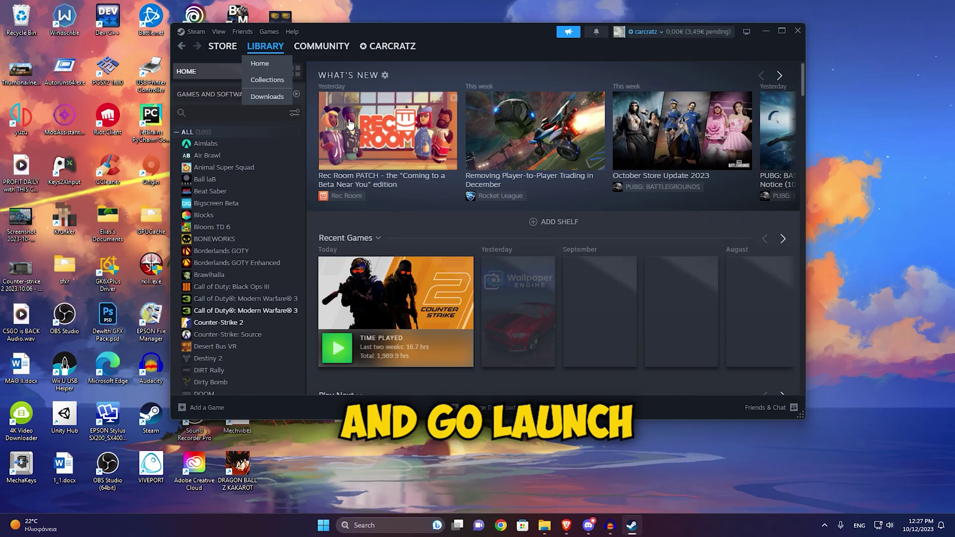
left_click(338, 348)
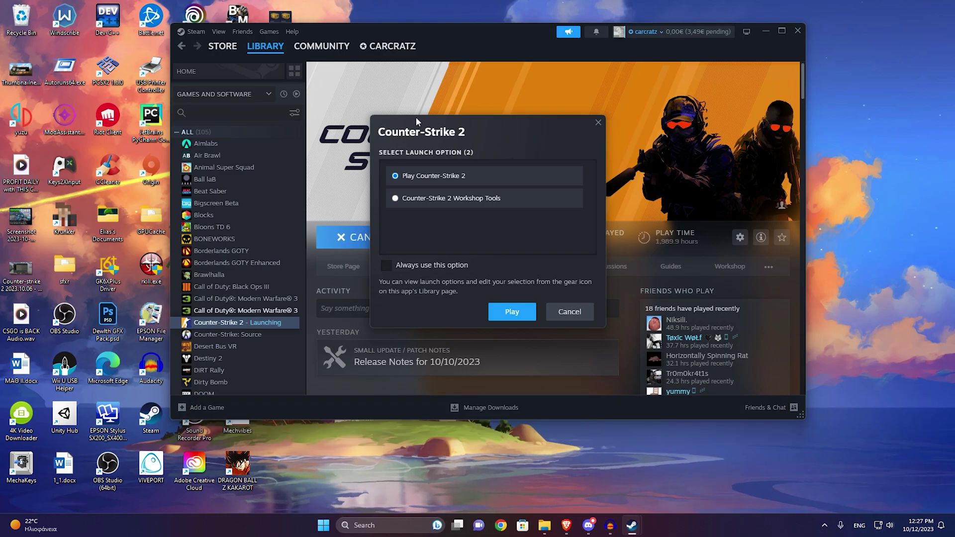
left_click(413, 199)
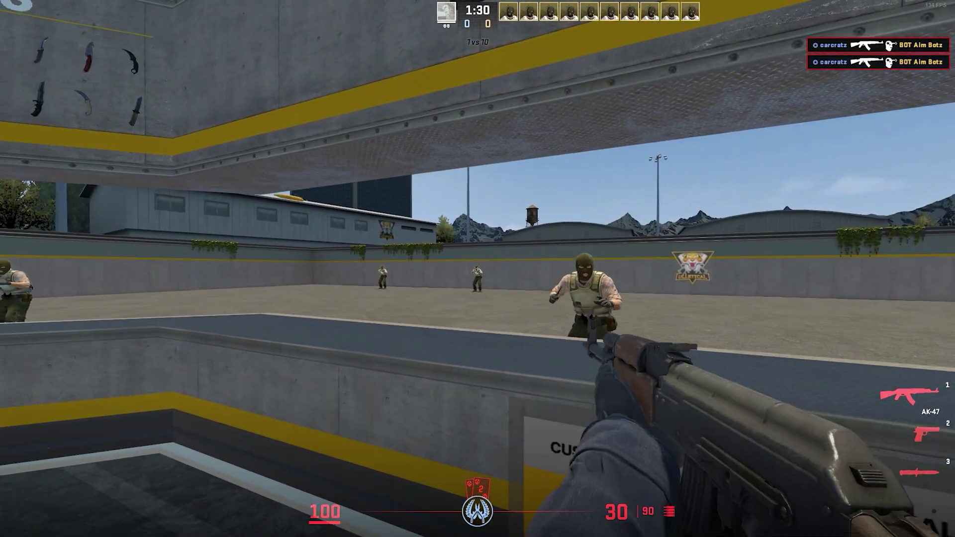
left_click(478, 268)
left_click(478, 268)
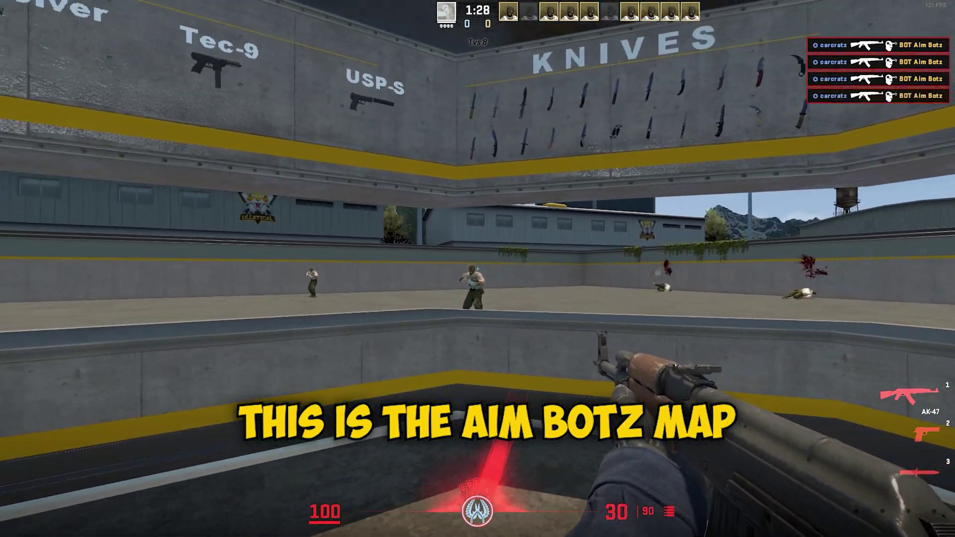
left_click(478, 269)
left_click(478, 269)
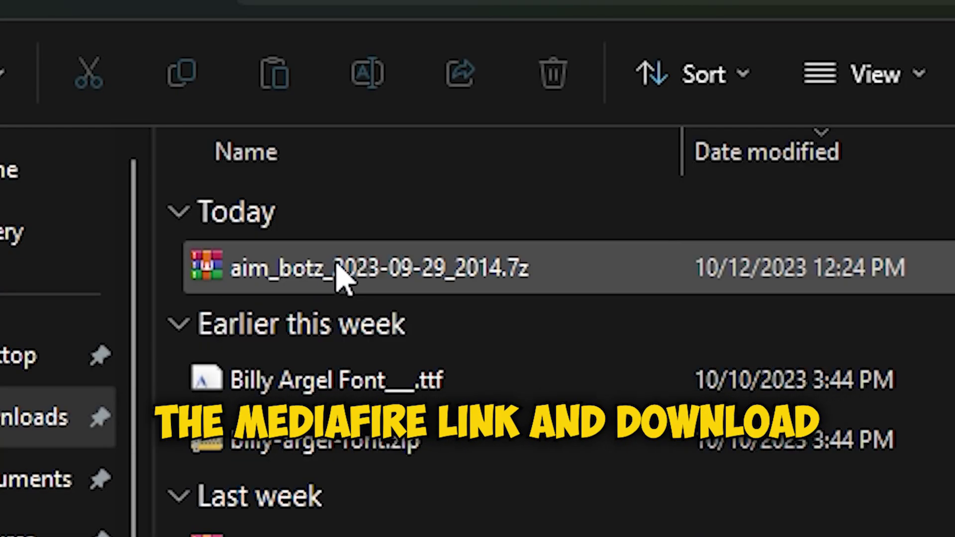
Open the downloaded archive aim_botz_2023-09-29_2014.7z and extract aim_botz.vpk from it
double_click(340, 279)
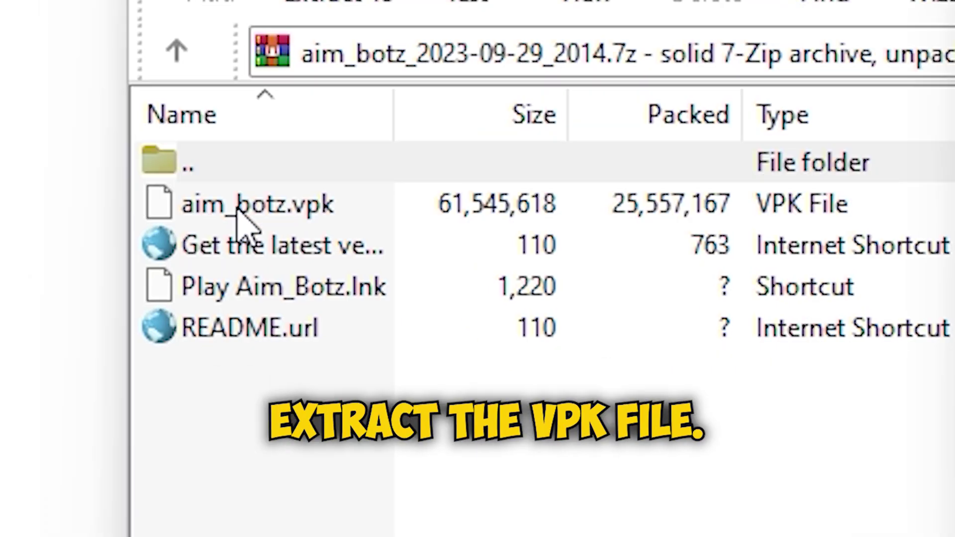
left_click_drag(236, 208, 952, 209)
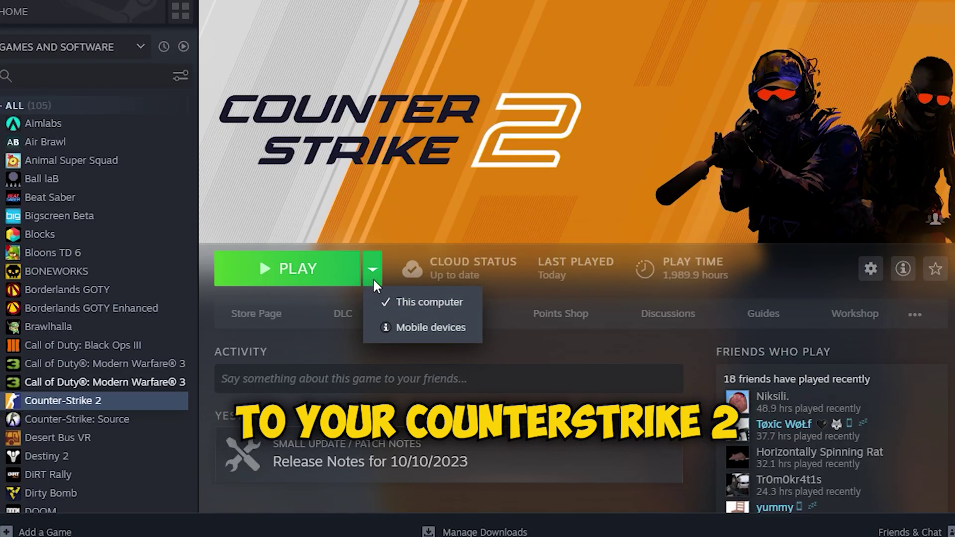
Browse to the local installation folder of Counter-Strike 2 from its Installed Files properties in Steam
right_click(108, 402)
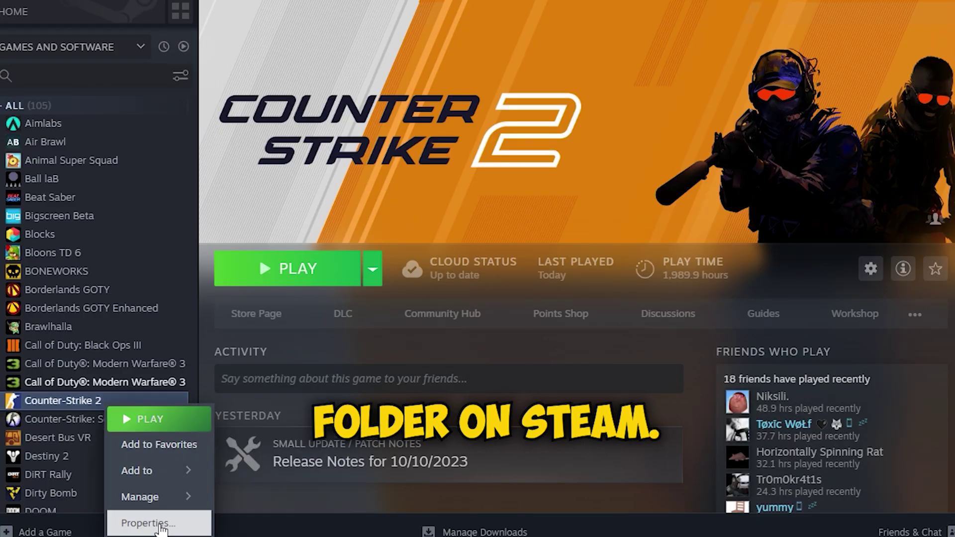
left_click(161, 527)
left_click(215, 171)
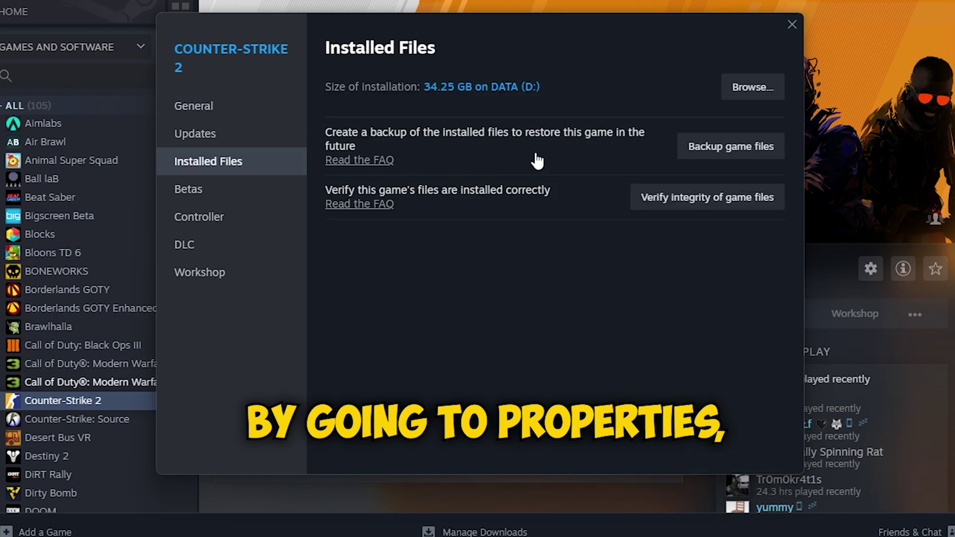
left_click(752, 87)
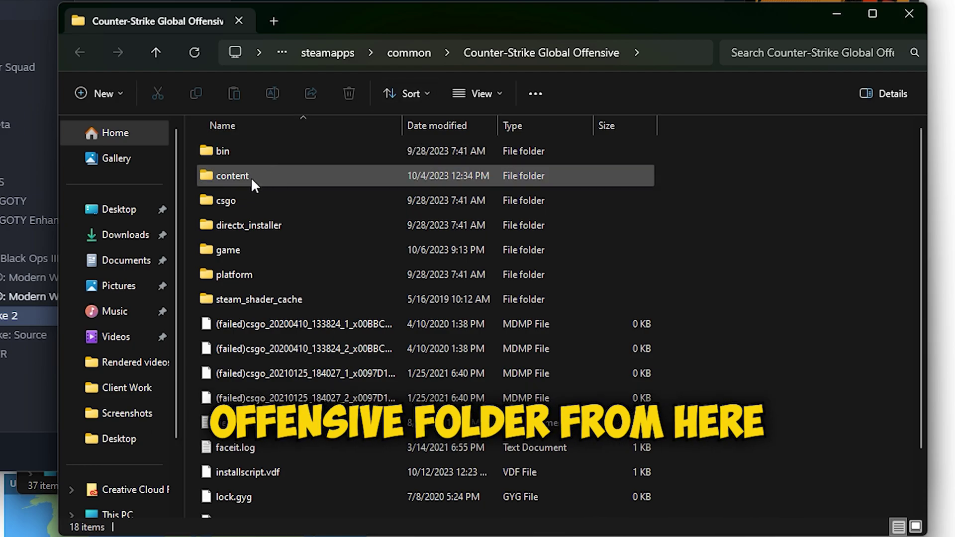
Open the maps folder inside game\csgo of the Counter-Strike Global Offensive installation
double_click(248, 253)
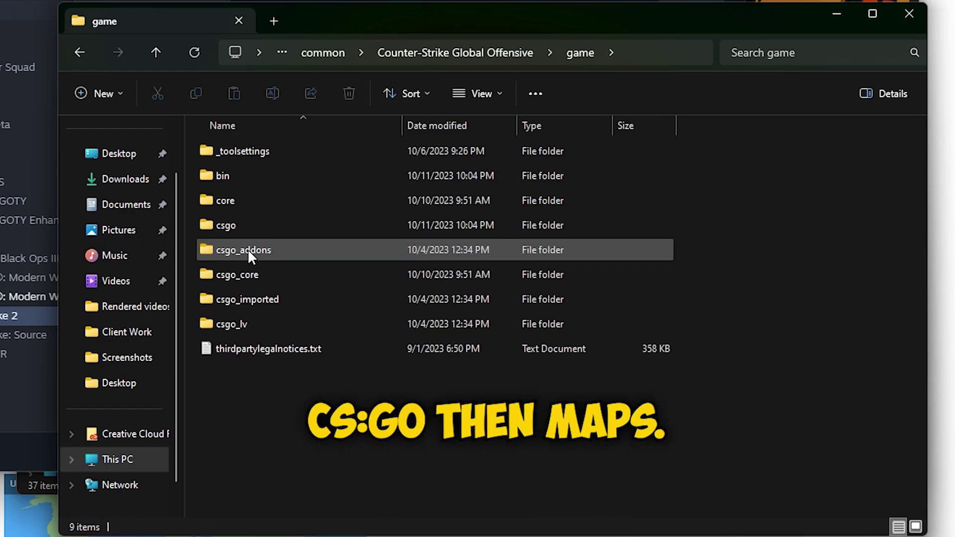
left_click(247, 226)
double_click(245, 225)
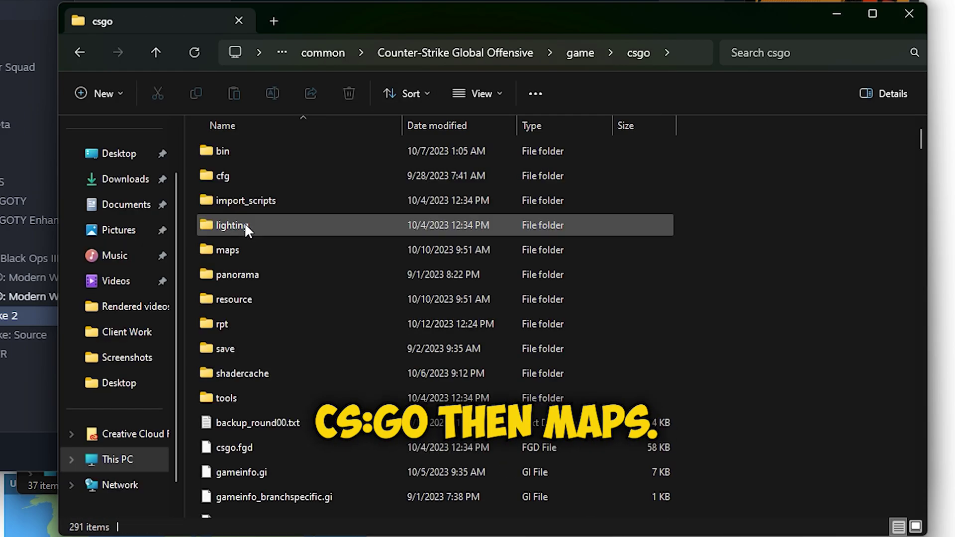
double_click(221, 247)
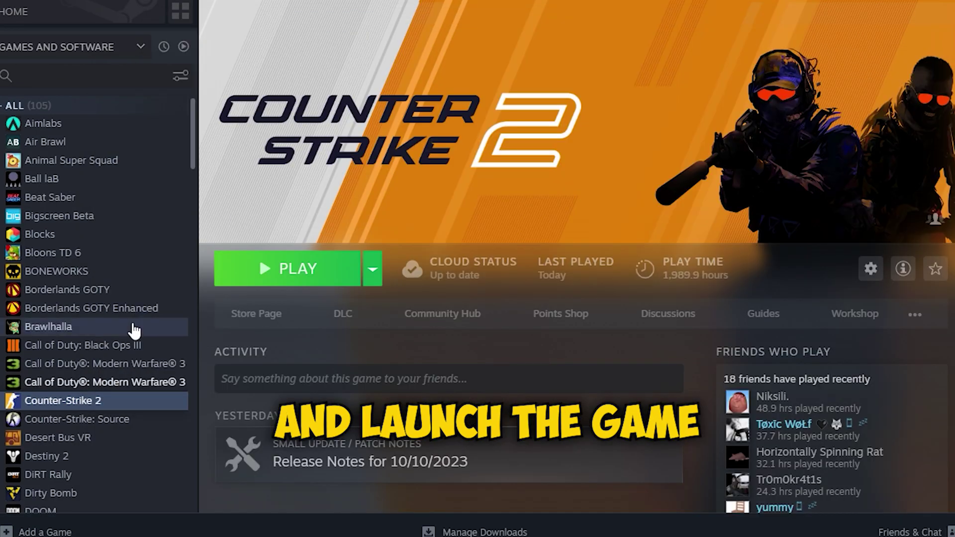
Launch Counter-Strike 2 in Workshop Tools mode from Steam and start the Workshop Item Tools
left_click(295, 282)
left_click(516, 385)
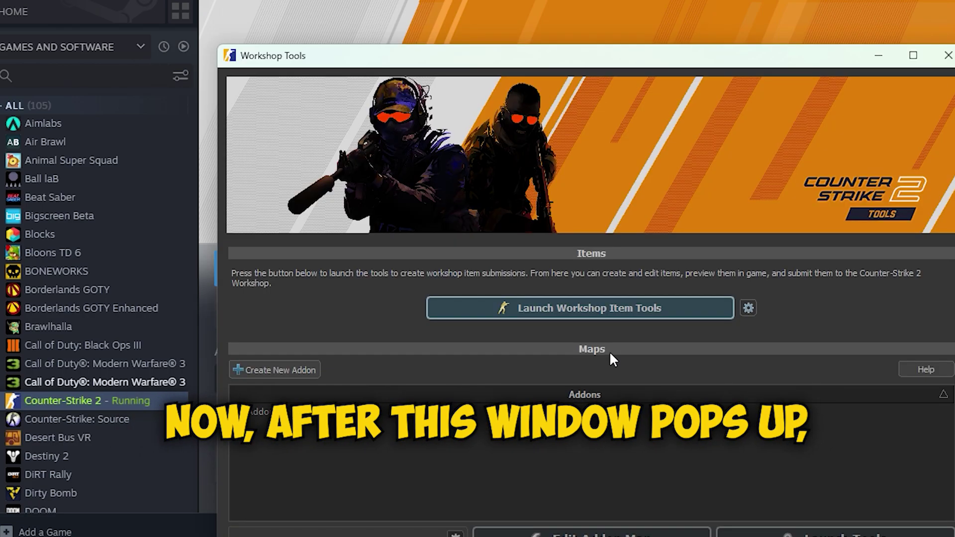
left_click(574, 308)
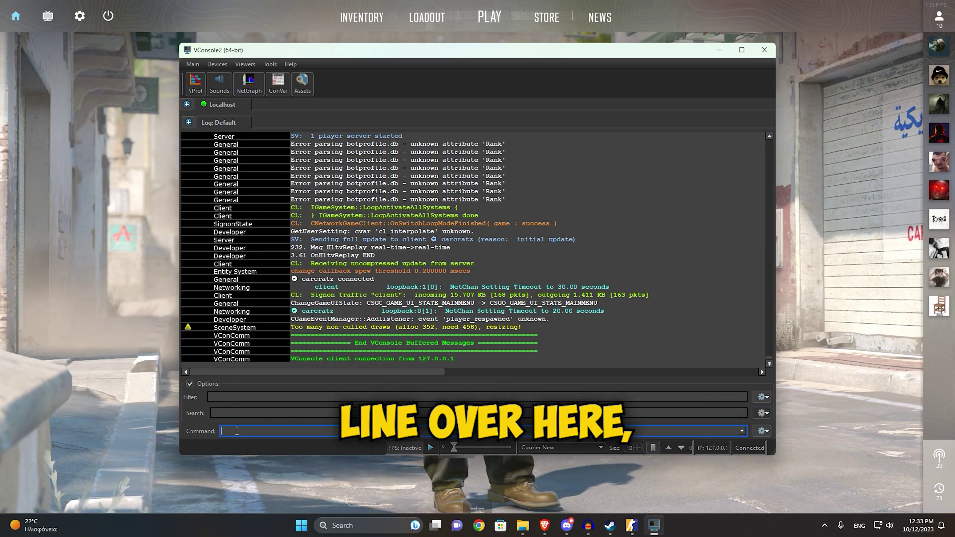
Load the Aim Botz map by running the console command "map aim_botz" in VConsole2
type("map")
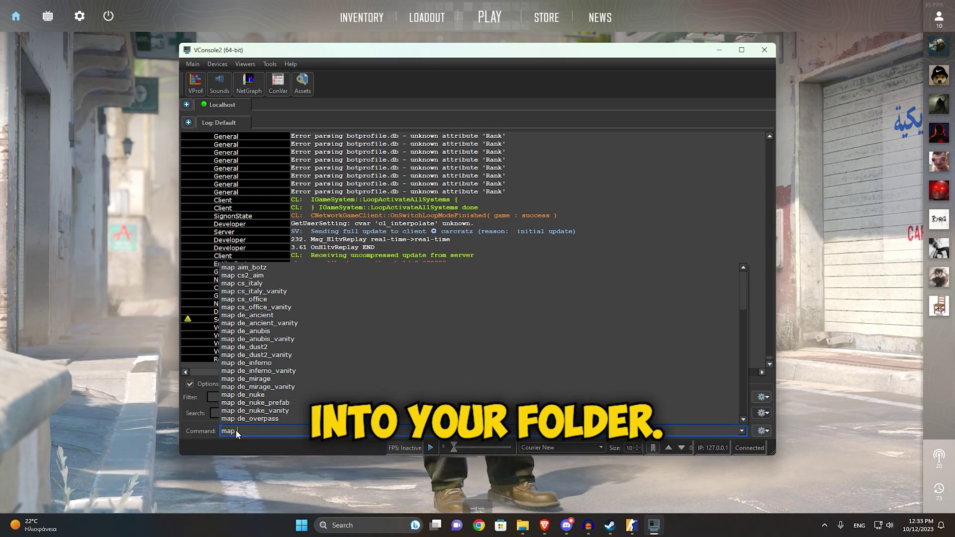
left_click(250, 269)
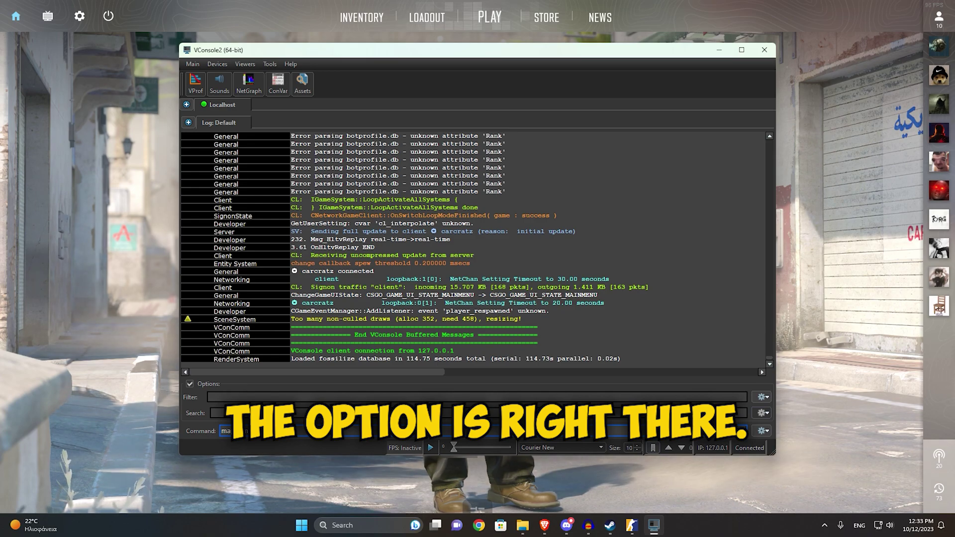
key("Return")
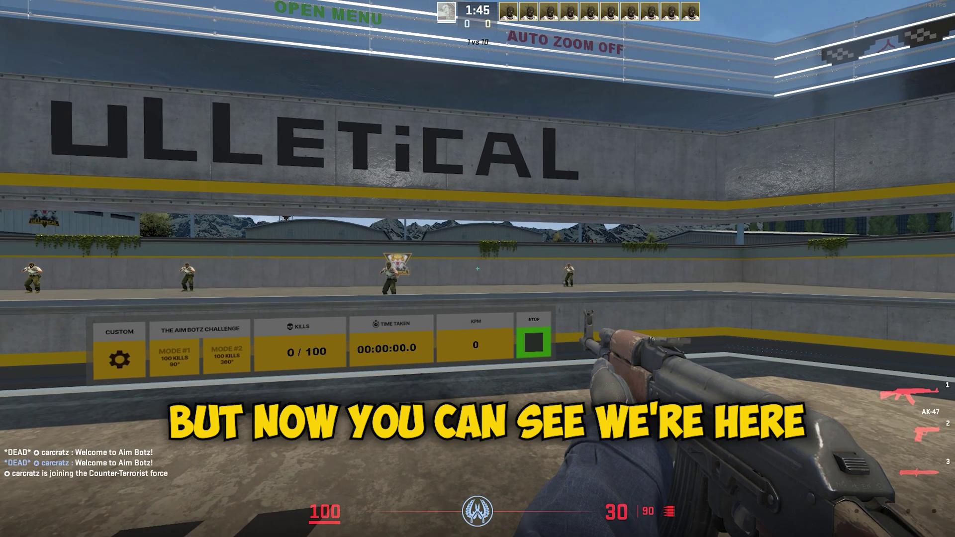
key("a")
key("f")
key("w")
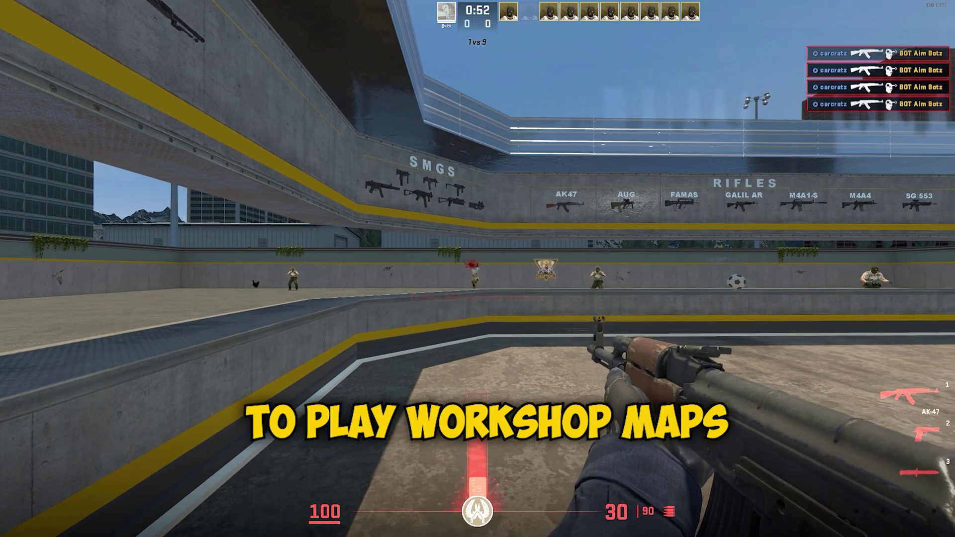
key("f")
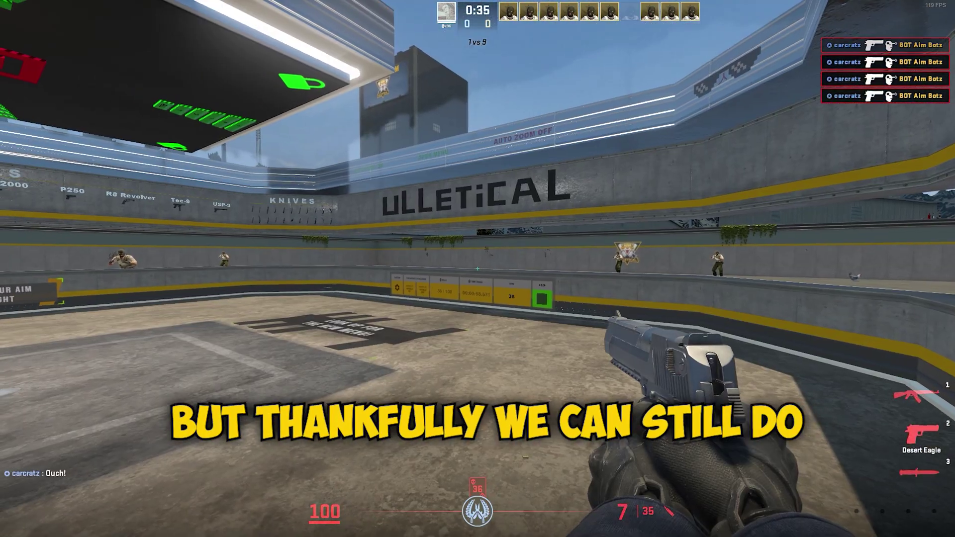
key("1")
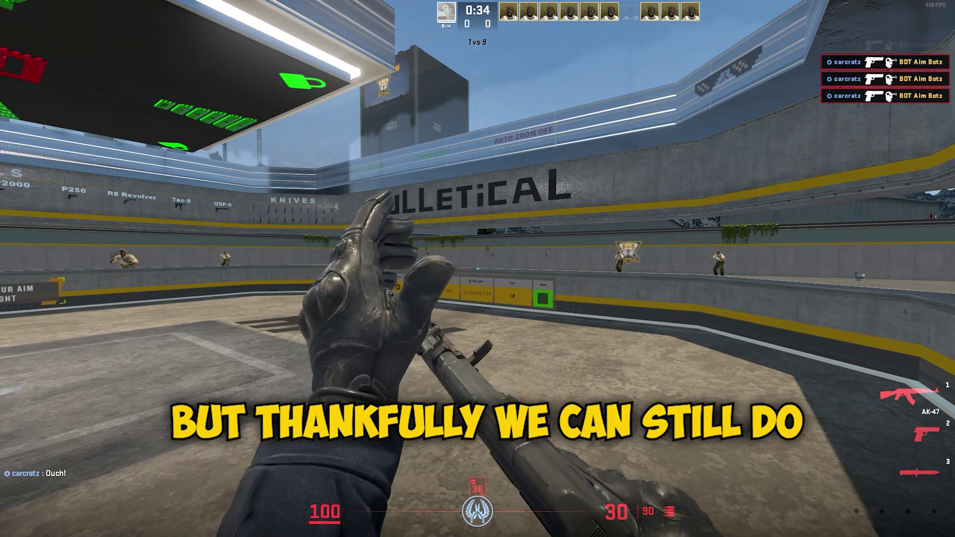
key("3")
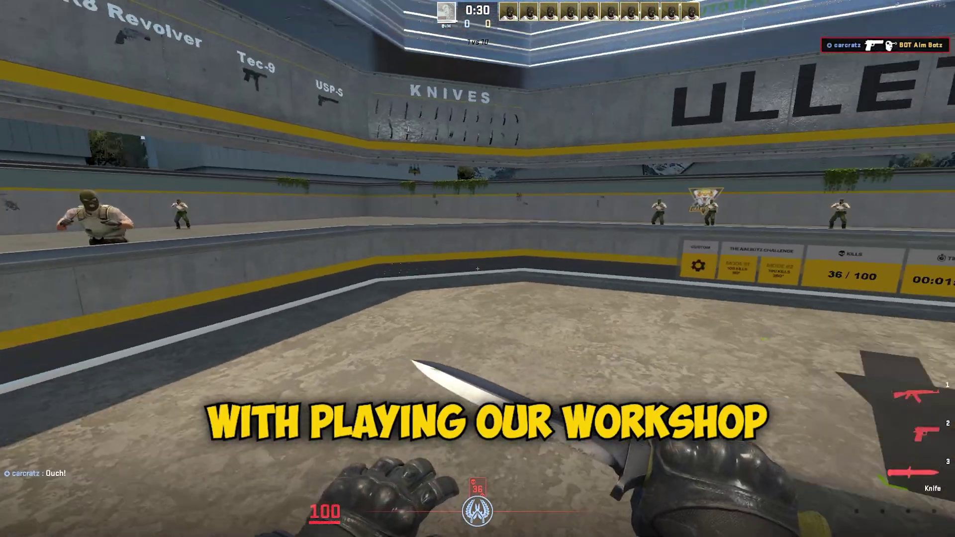
key("s")
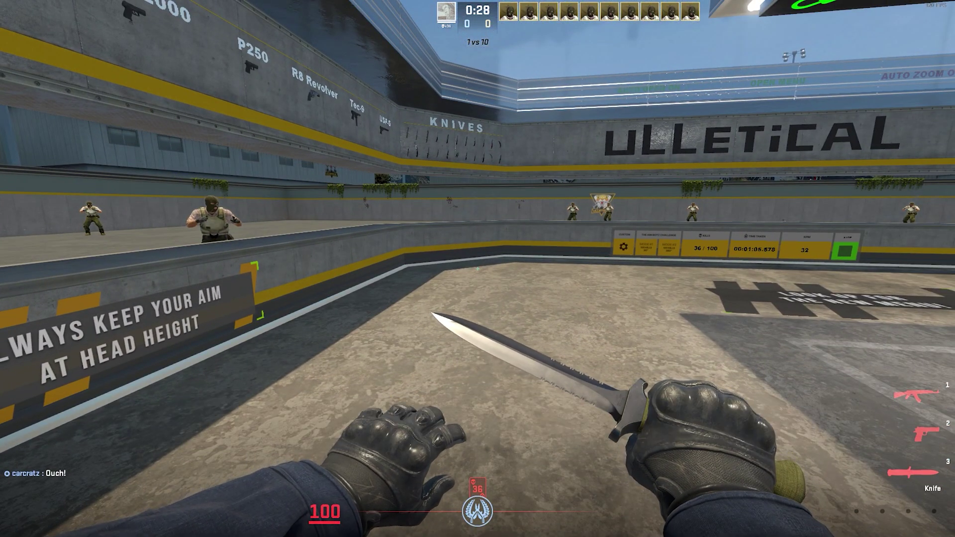